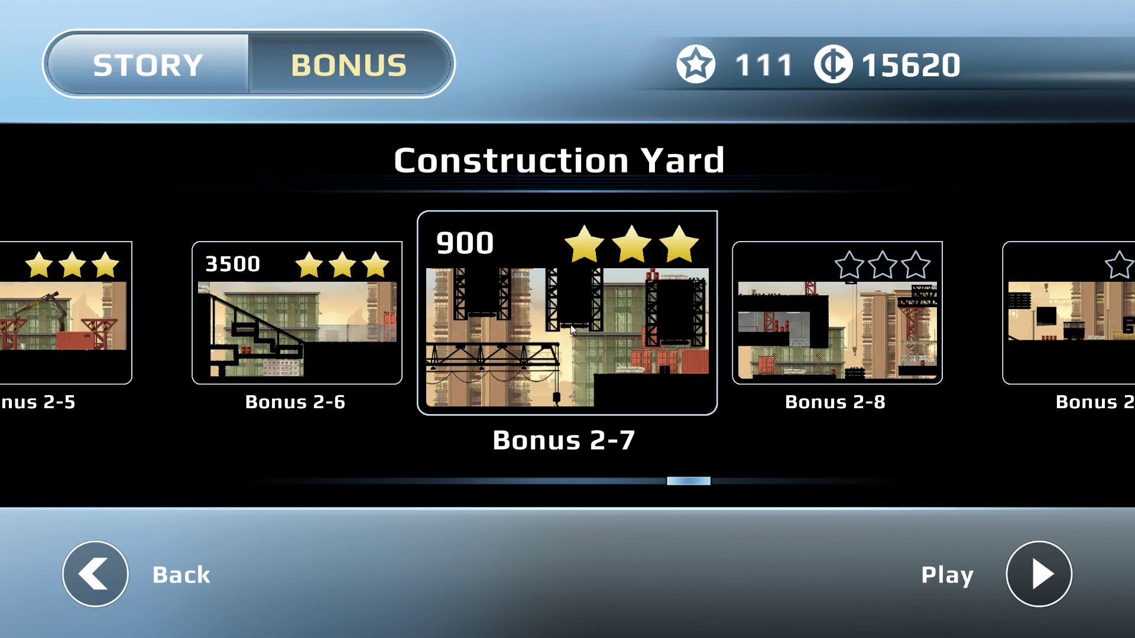
# - Open the Bonus 2-7 card in Construction Yard and start the level
pyautogui.click(570, 326)
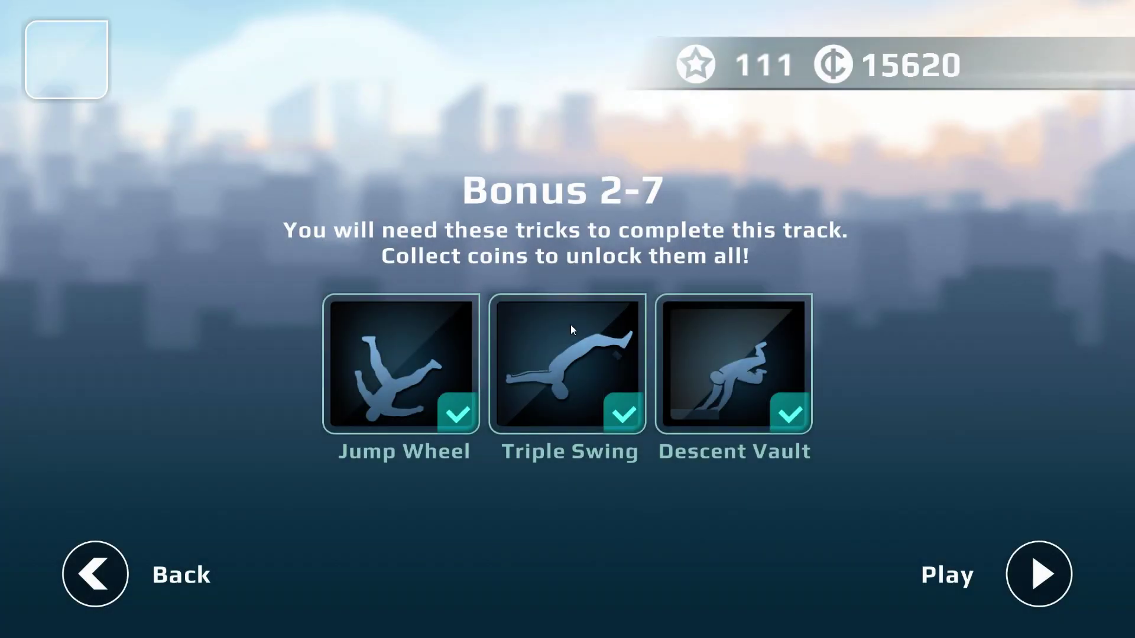
pyautogui.click(1062, 576)
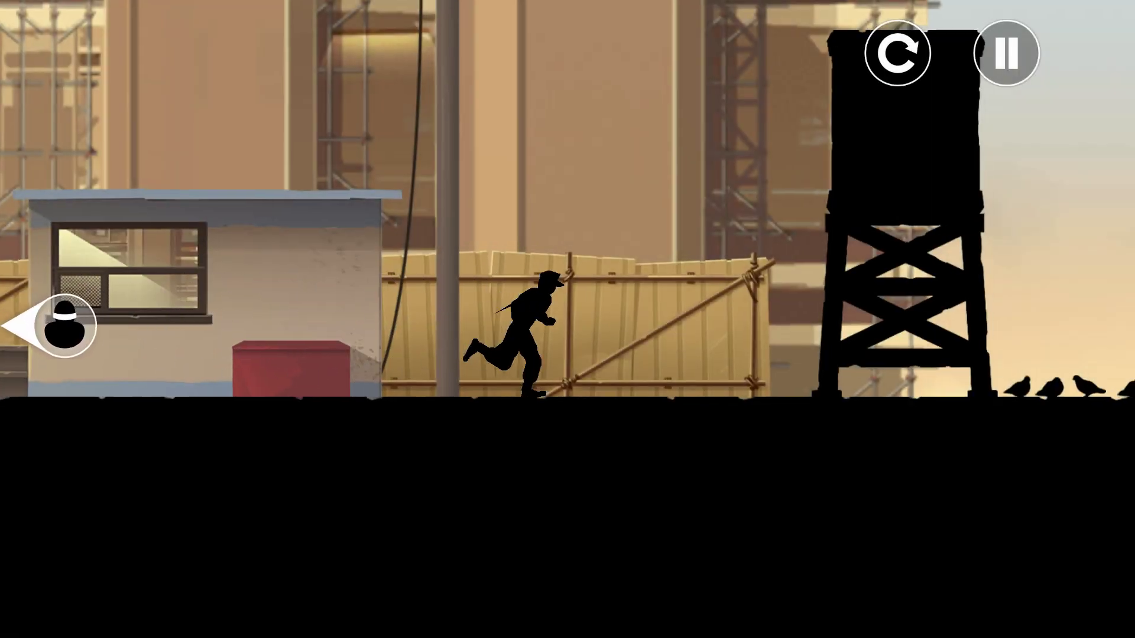
# - Slide, jump the rooftop gap, and climb the tower onto the girders toward the next tower
pyautogui.press('Down')
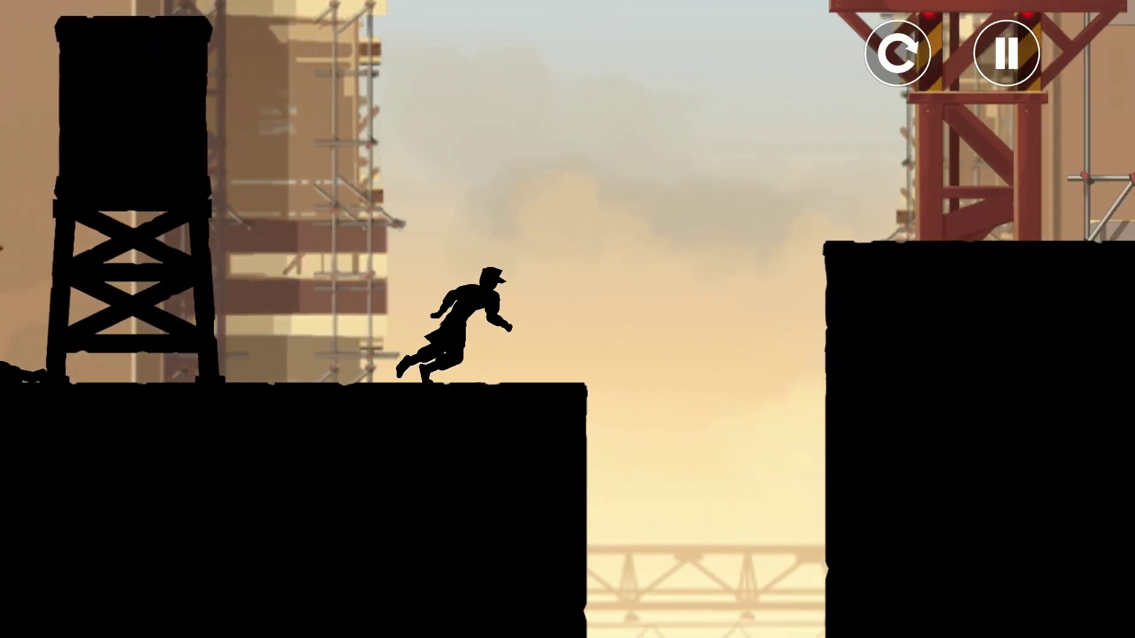
pyautogui.press('Up')
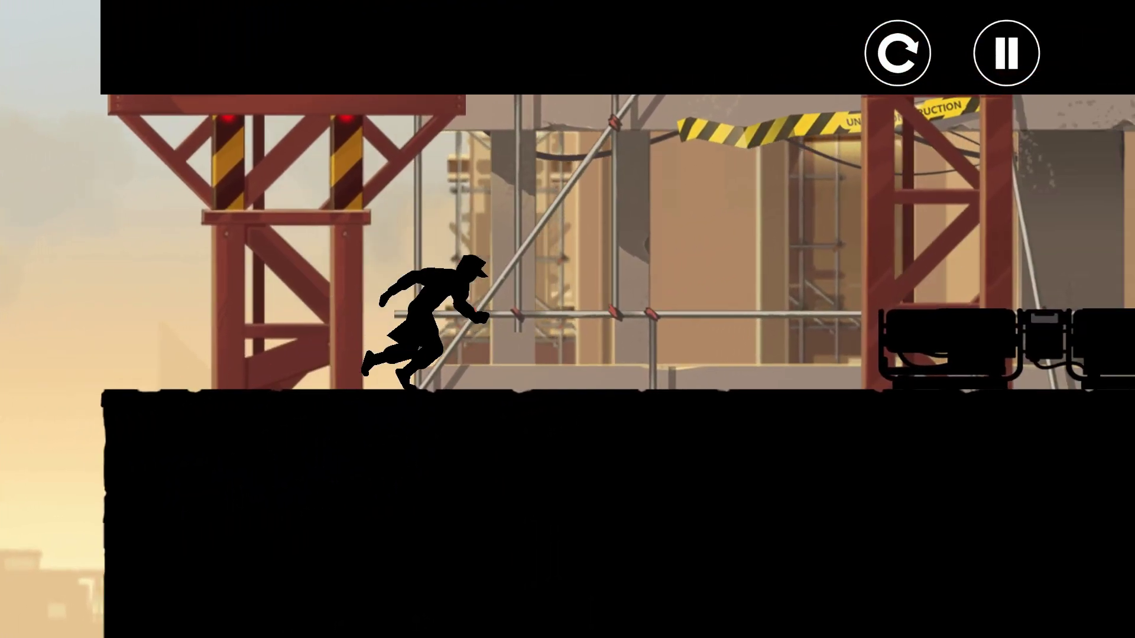
pyautogui.press('Up')
pyautogui.press('Up')
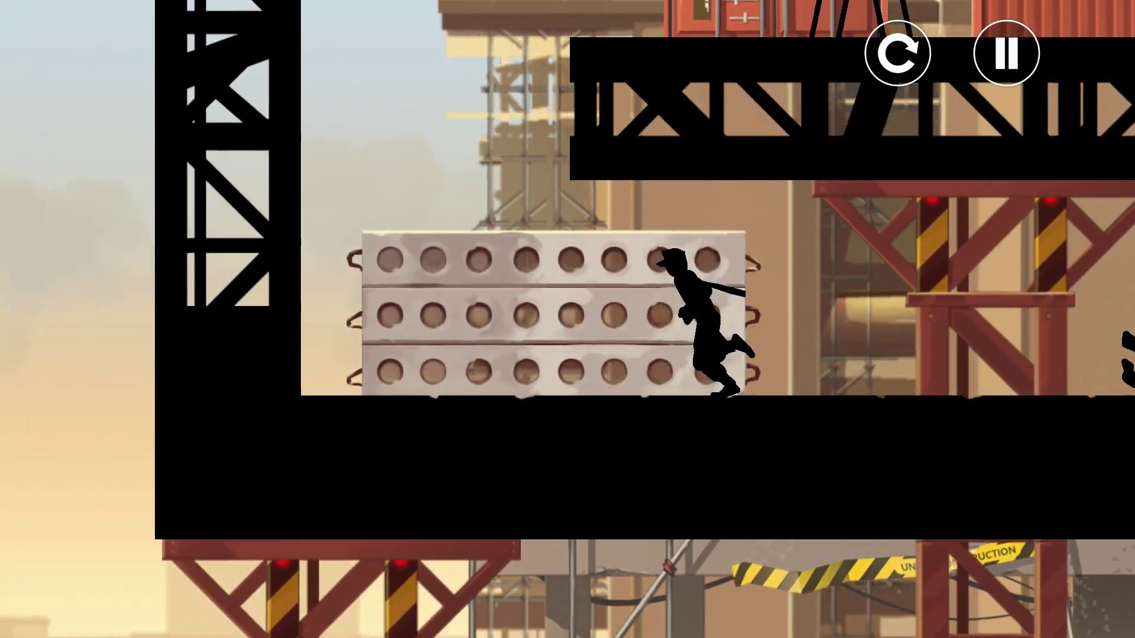
pyautogui.press('Up')
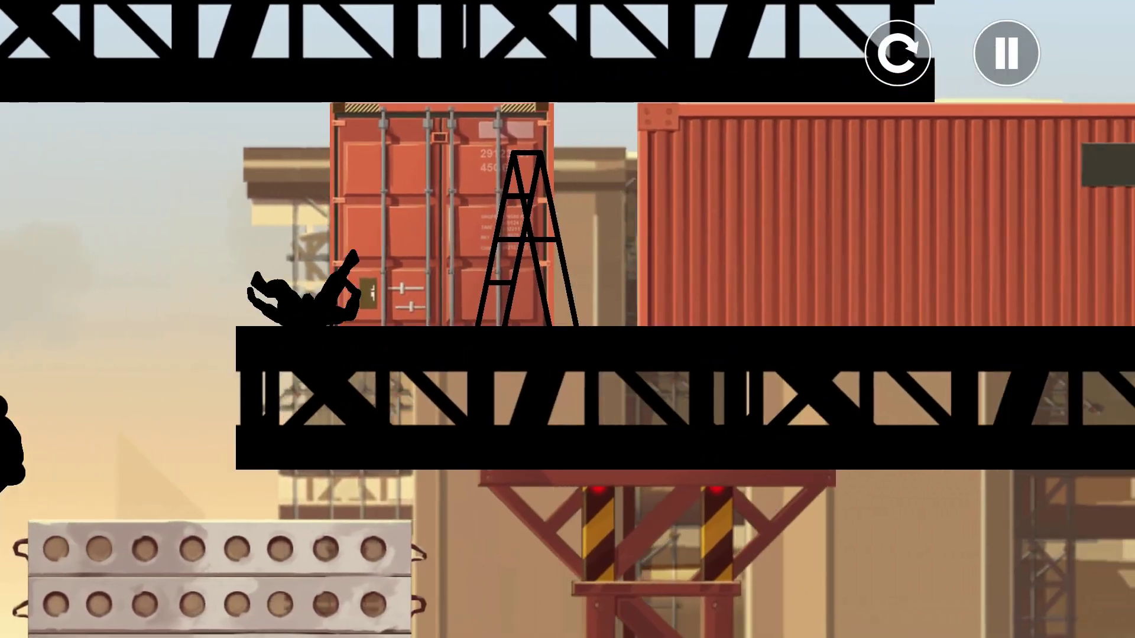
pyautogui.press('Up')
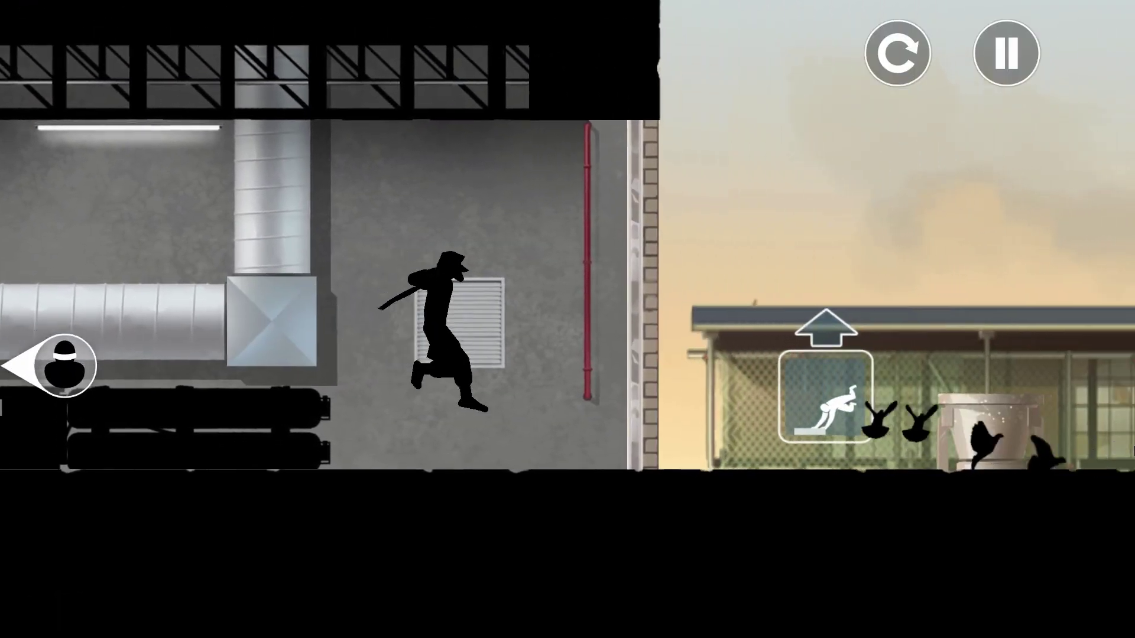
# - Trigger the Descent Vault trick for points
pyautogui.press('Up')
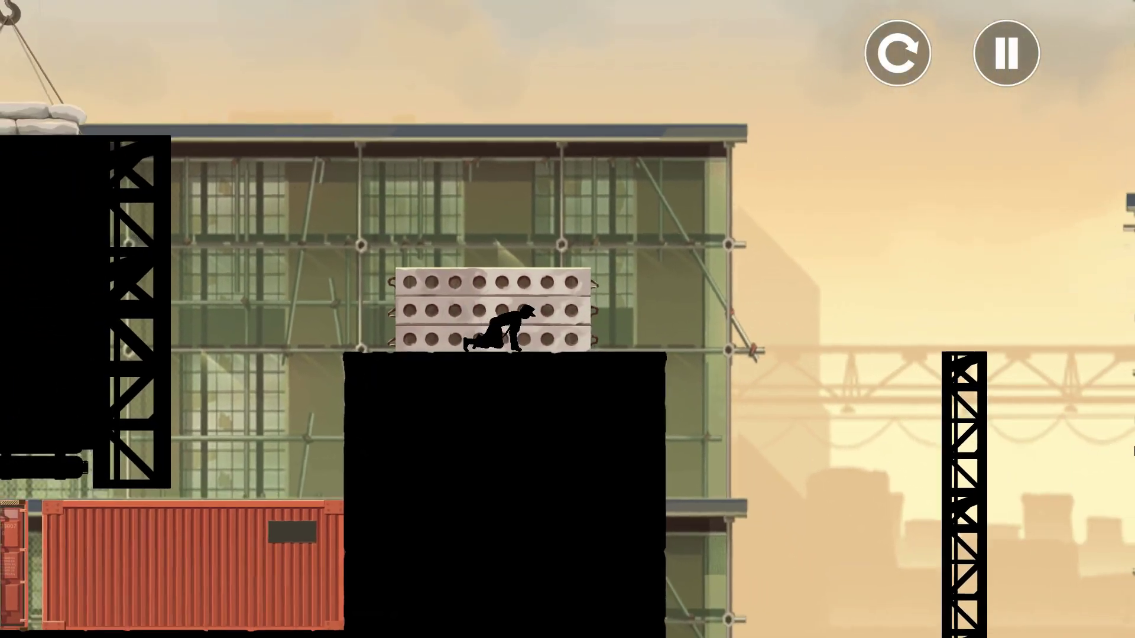
# - Jump from the block across both towers, then climb the wall beside the barrels
pyautogui.press('Up')
pyautogui.press('Up')
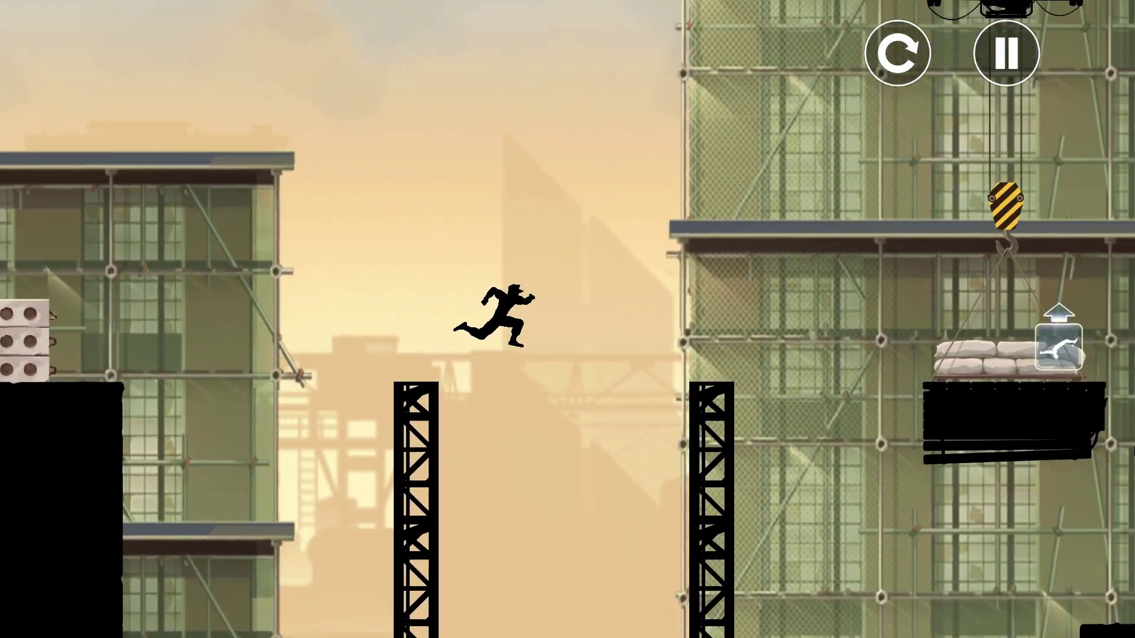
pyautogui.press('Up')
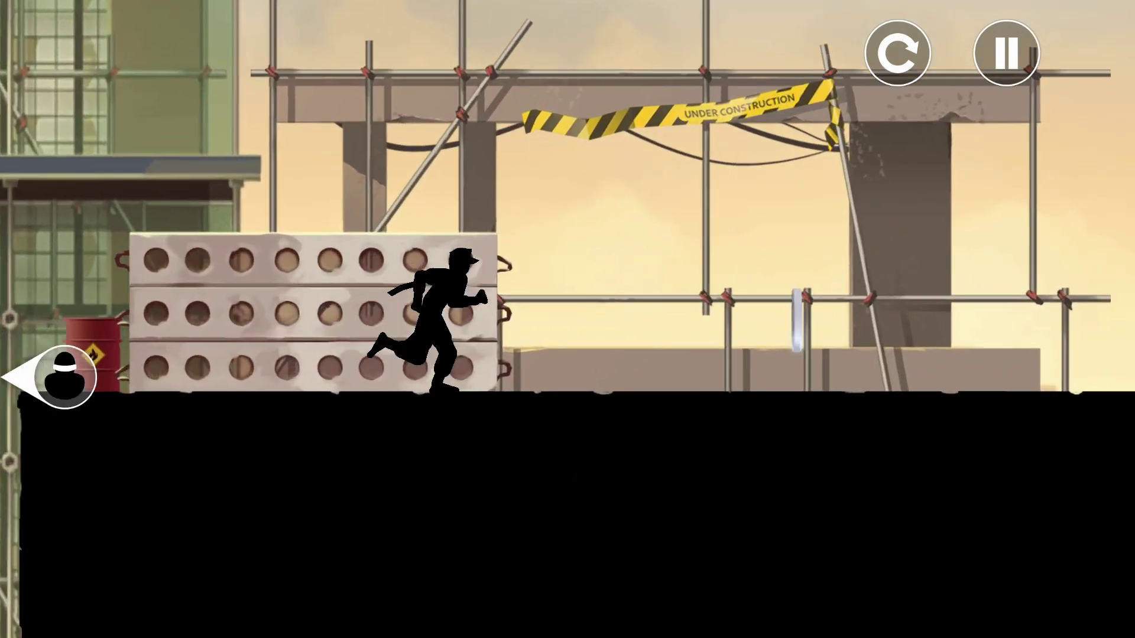
pyautogui.press('Up')
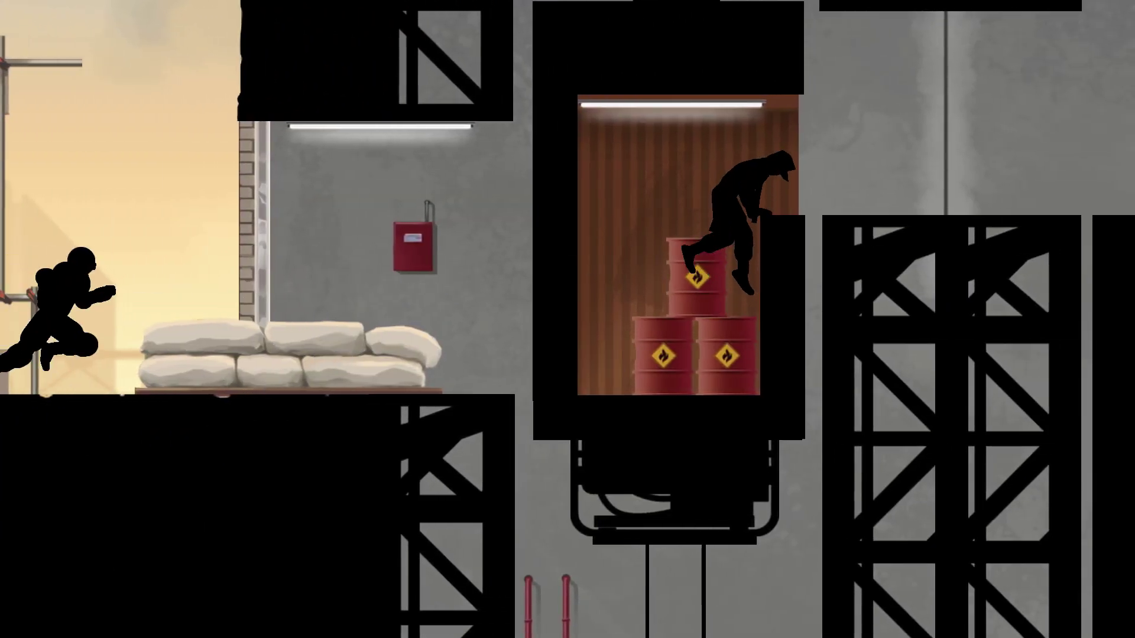